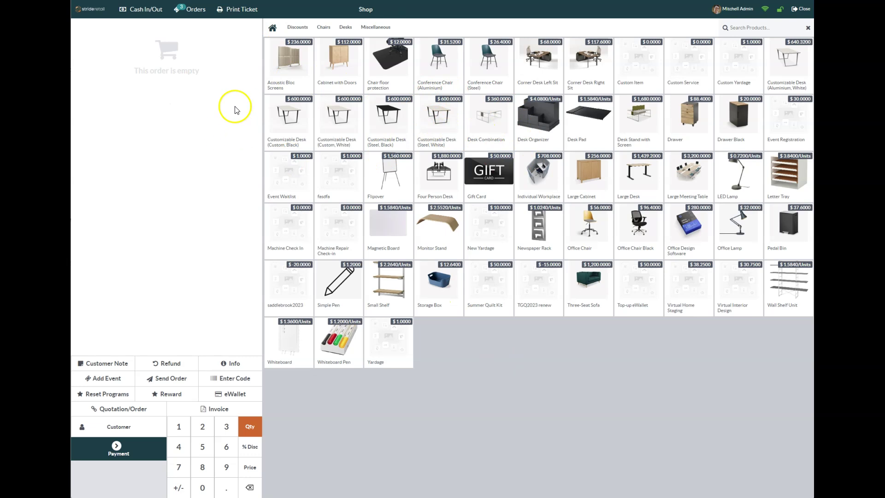
- Assign the customer and add a returned Cabinet with Doors at quantity -1, totalling $-112.00
left_click(113, 430)
left_click(110, 177)
left_click(343, 64)
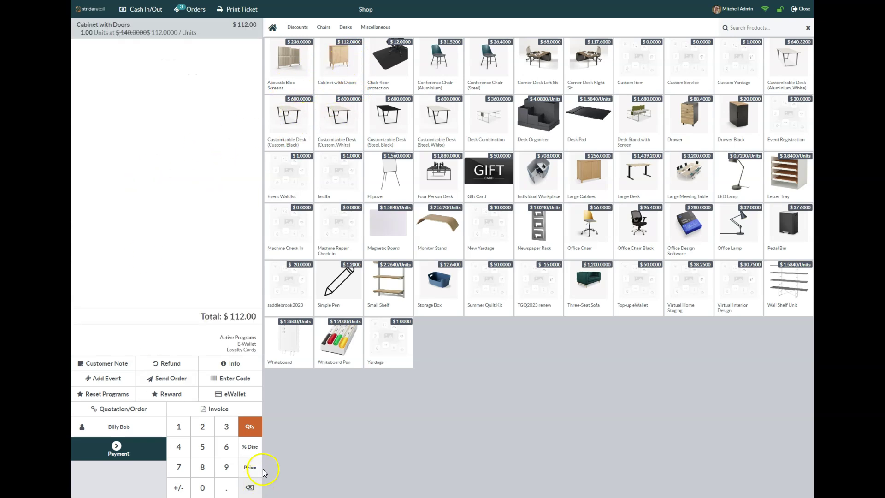
left_click(177, 489)
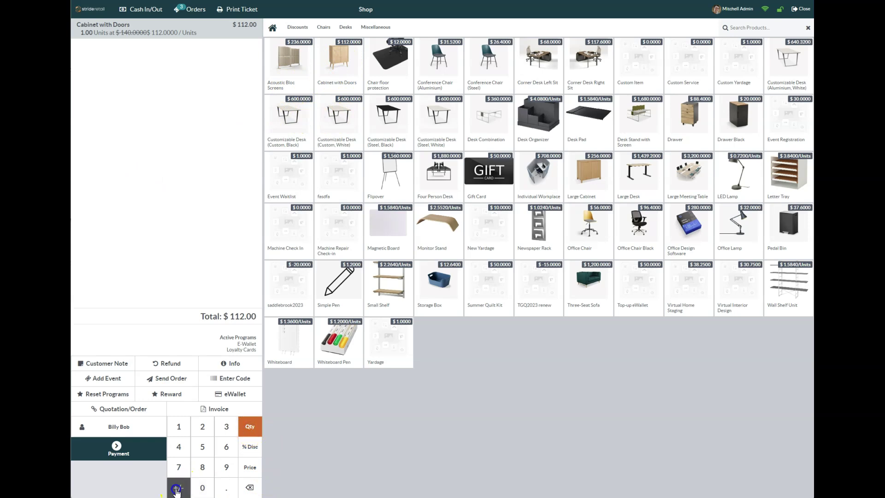
left_click(179, 431)
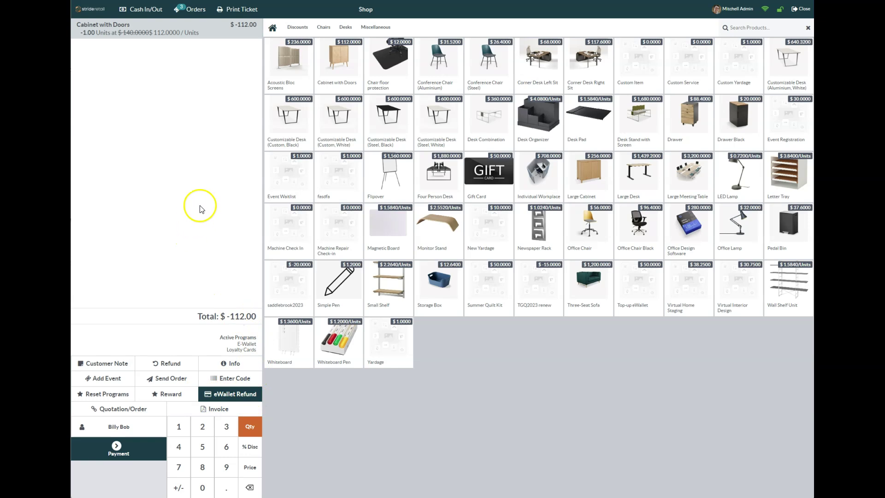
- Add a gift card line with a card code and amount -112.00
left_click(489, 181)
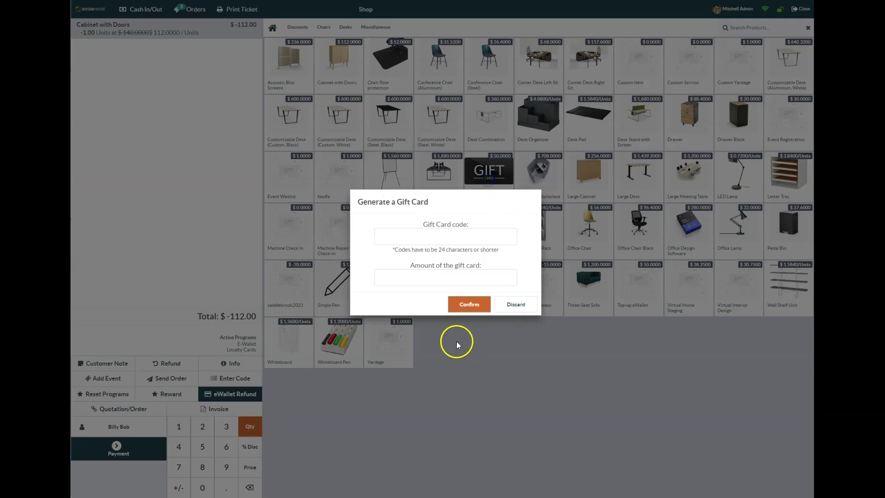
left_click(450, 237)
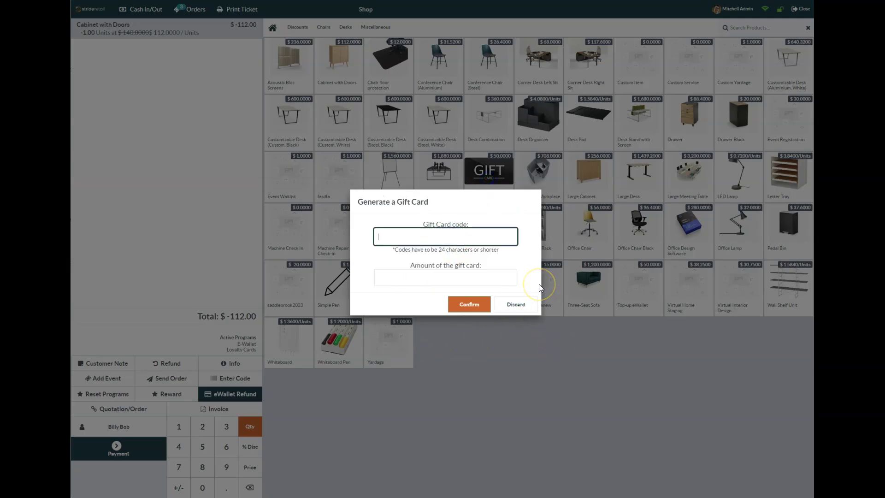
type("789456123")
left_click(453, 282)
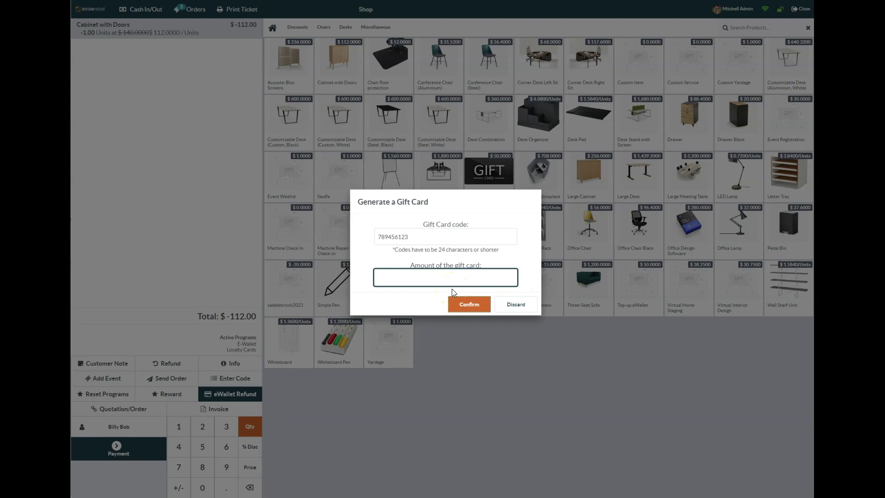
type("-112.00")
left_click(471, 305)
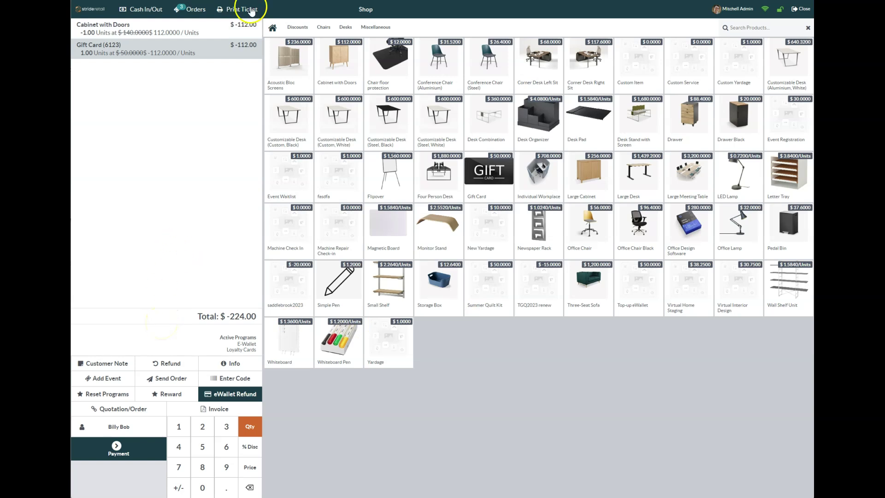
- Delete the mistaken negative gift card line and re-add the gift card at $112.00
left_click(242, 50)
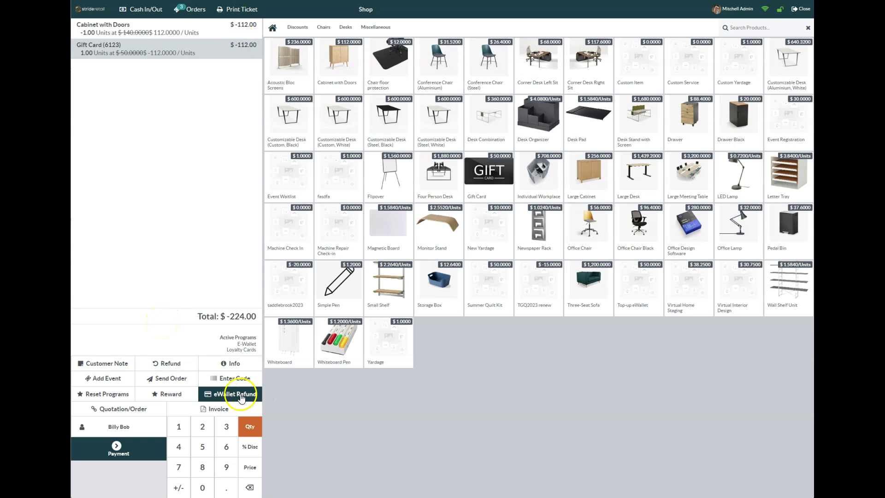
key("BackSpace")
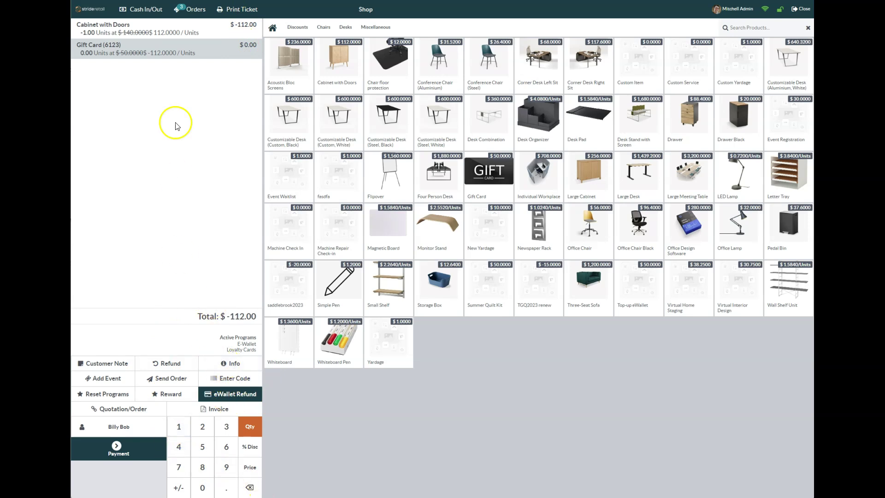
key("BackSpace")
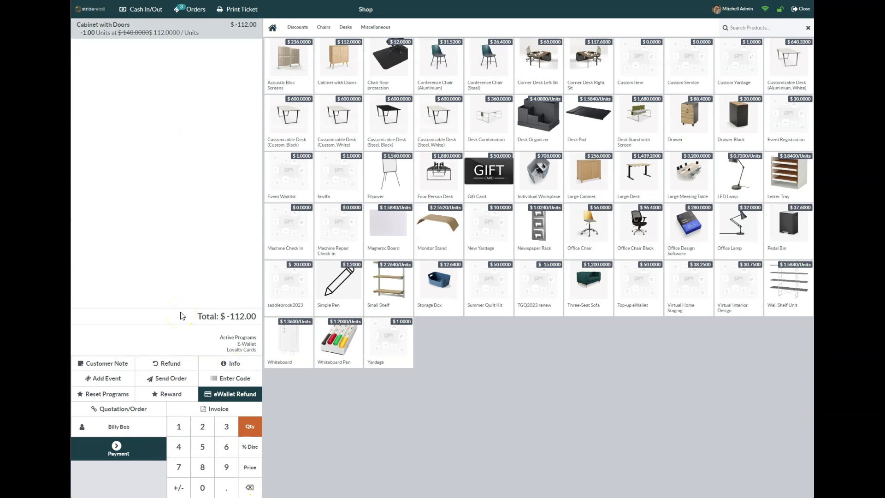
left_click(496, 178)
left_click(448, 236)
type("789456123")
left_click(448, 279)
type("112")
left_click(468, 304)
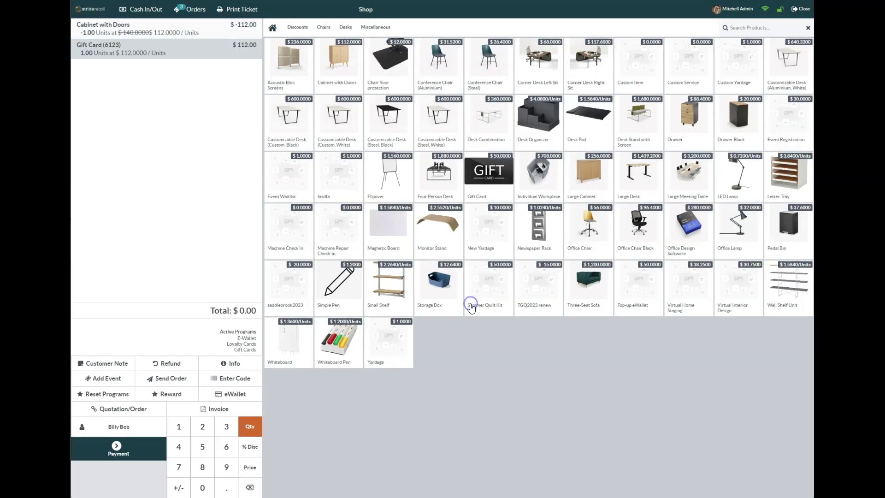
- Pay and validate the $0.00 gift card refund order, skip printing, and start a new order
left_click(76, 168)
left_click(124, 455)
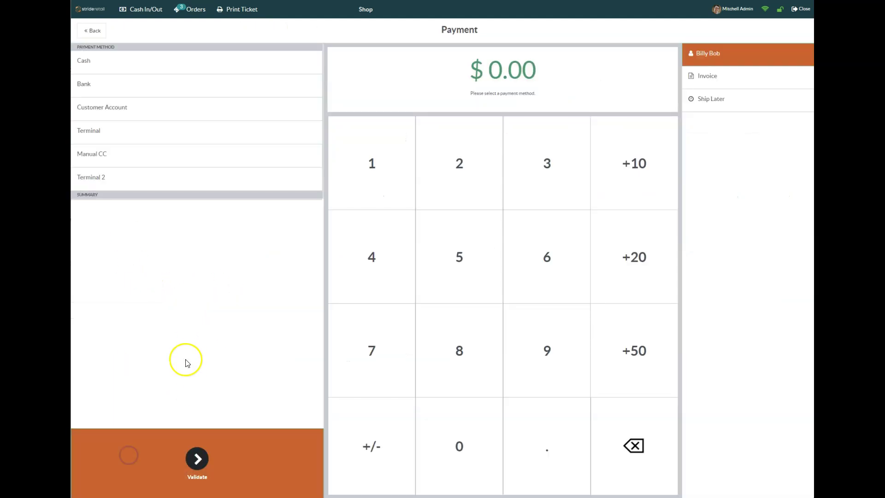
left_click(198, 460)
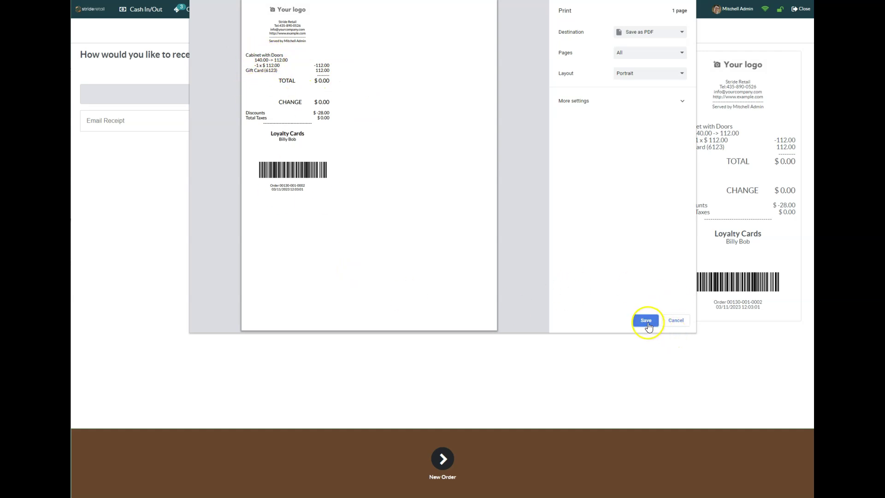
left_click(675, 319)
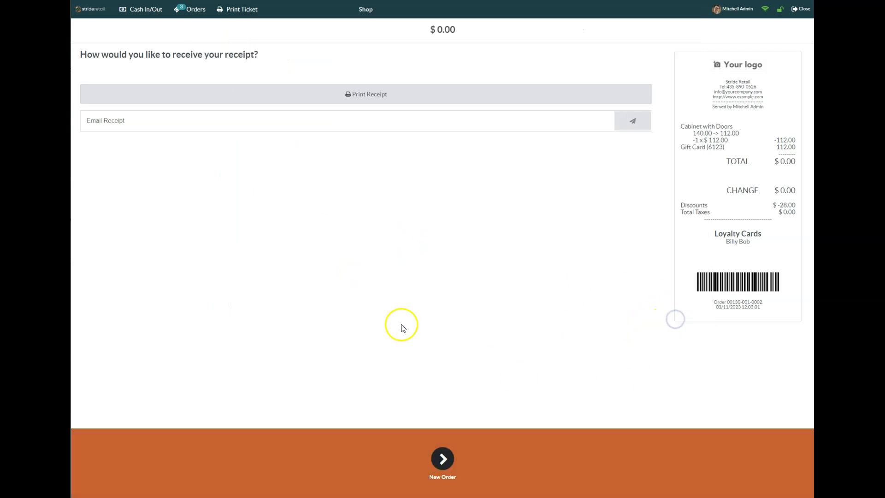
left_click(442, 458)
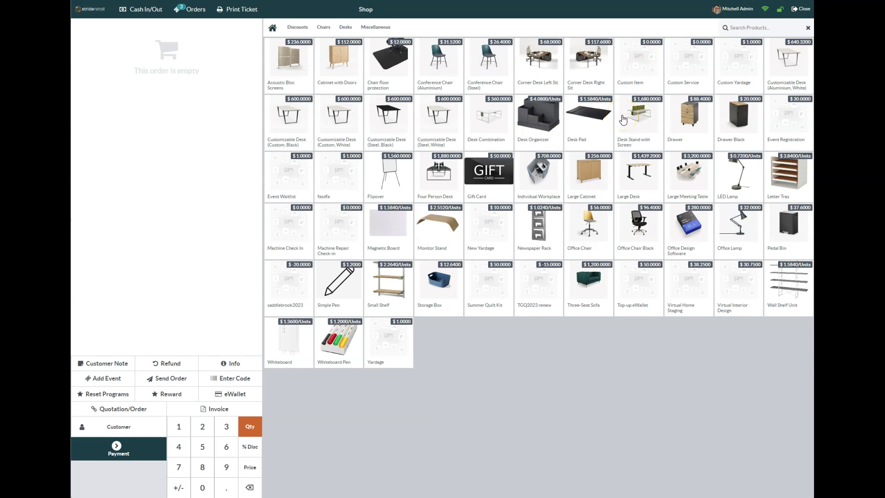
- Add a custom item named Shovel (Refund) to the order
left_click(639, 64)
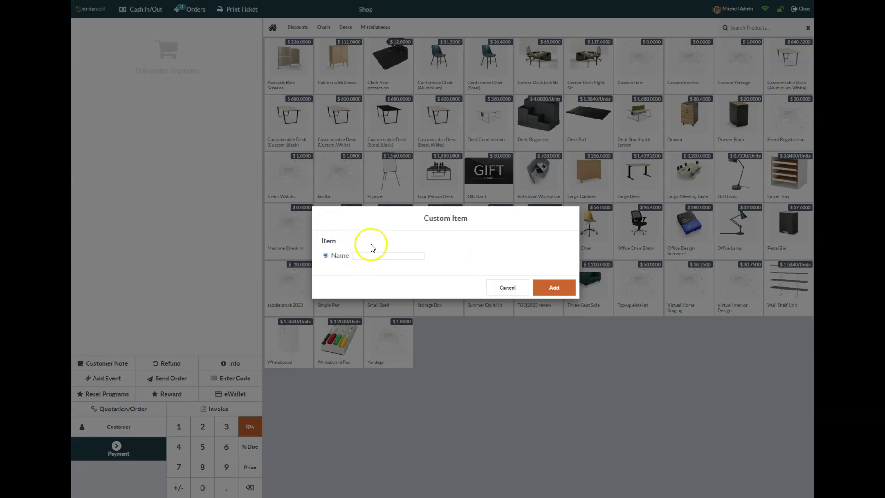
left_click(373, 255)
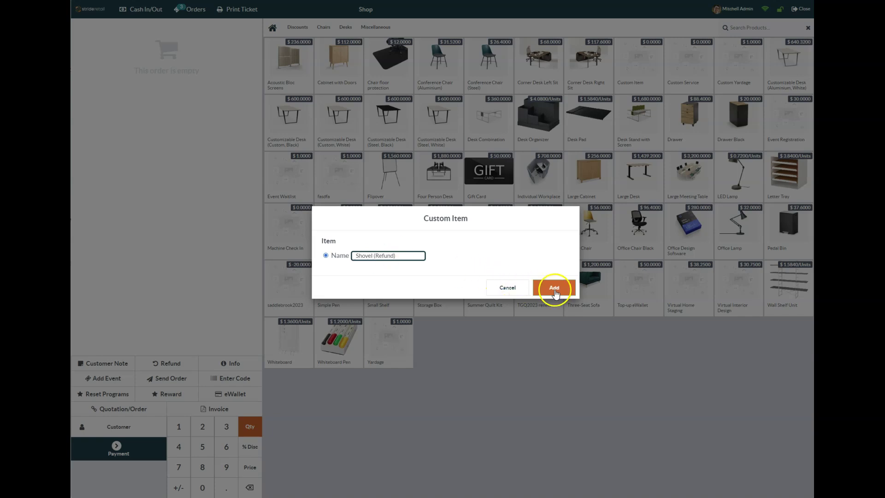
left_click(554, 288)
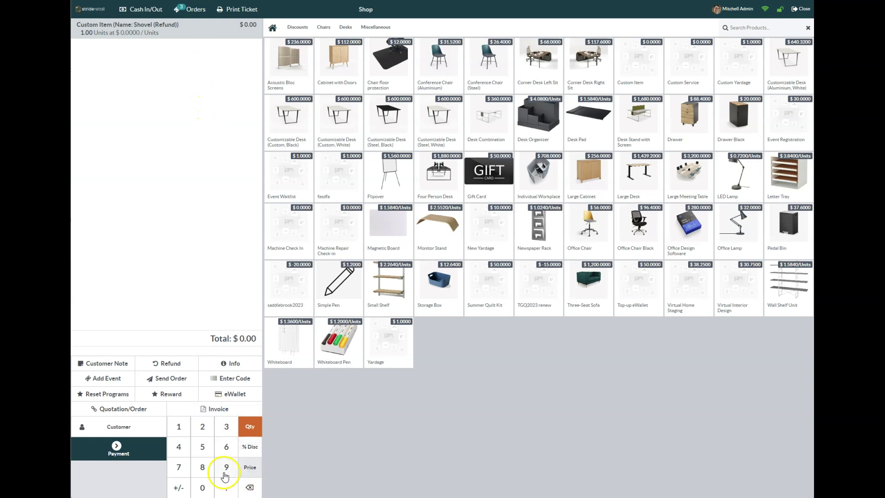
- Set the shovel's quantity to -1 and its price to 12.99
left_click(179, 489)
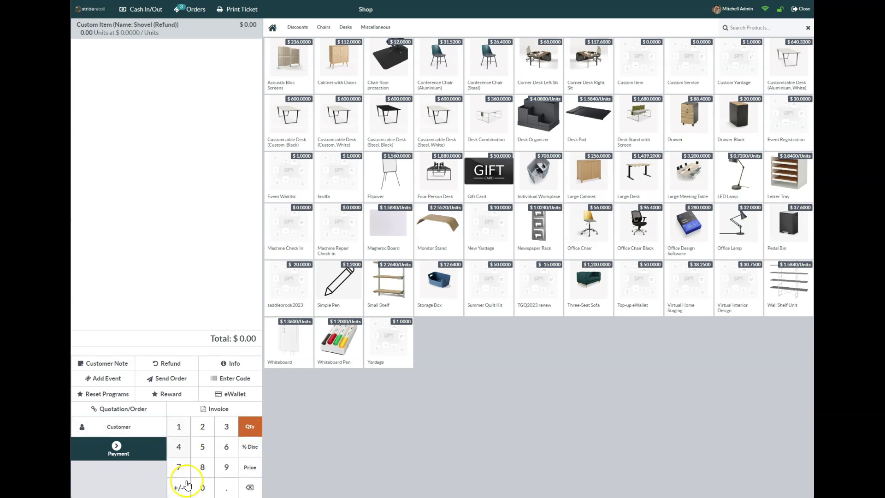
left_click(179, 425)
left_click(255, 465)
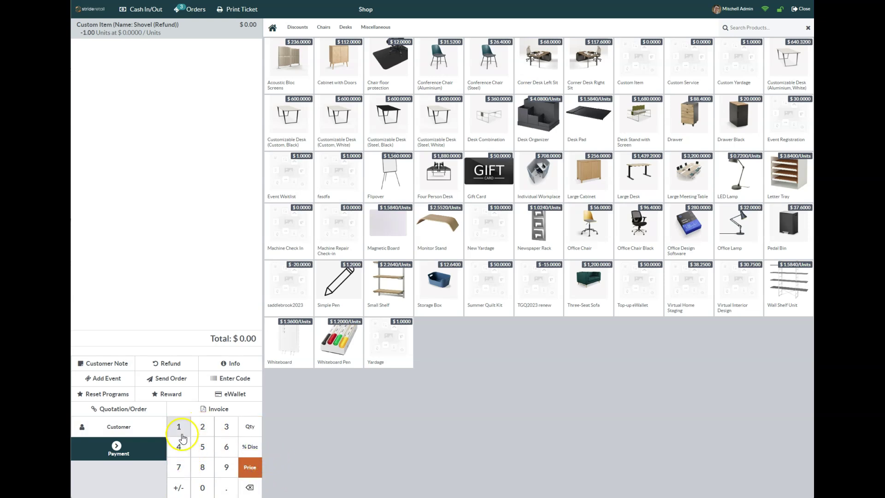
left_click(179, 428)
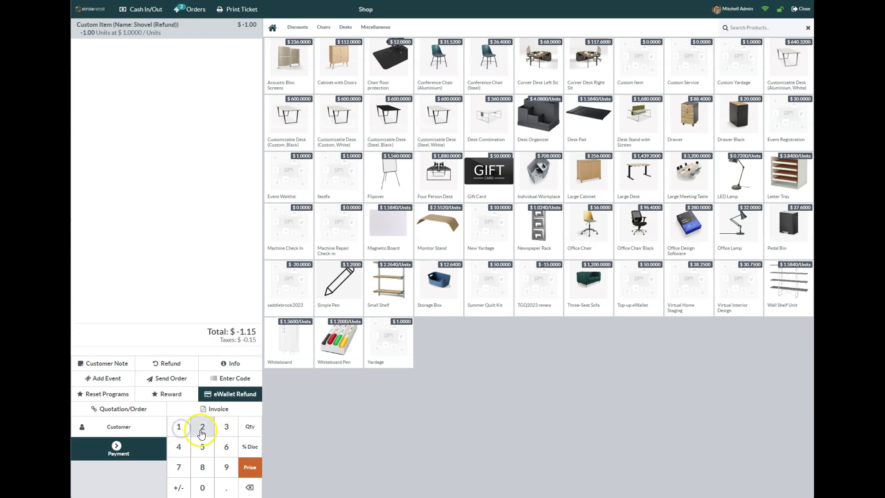
left_click(202, 427)
left_click(230, 489)
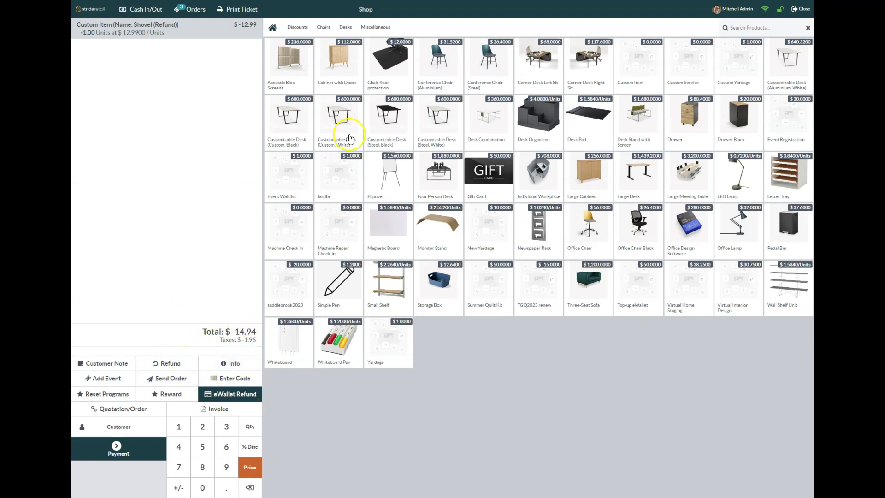
- Assign the customer, replace the $50.00 top-up with a $14.94 eWallet refund line
left_click(227, 395)
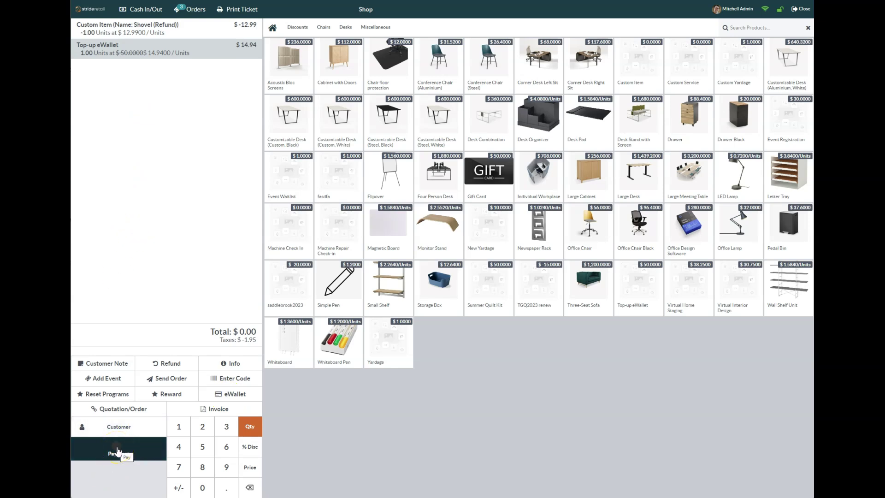
left_click(118, 451)
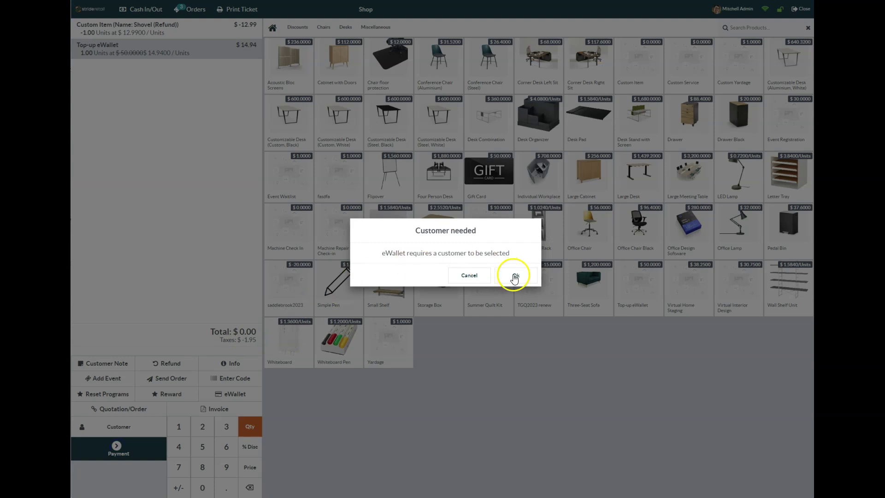
left_click(514, 276)
left_click(198, 174)
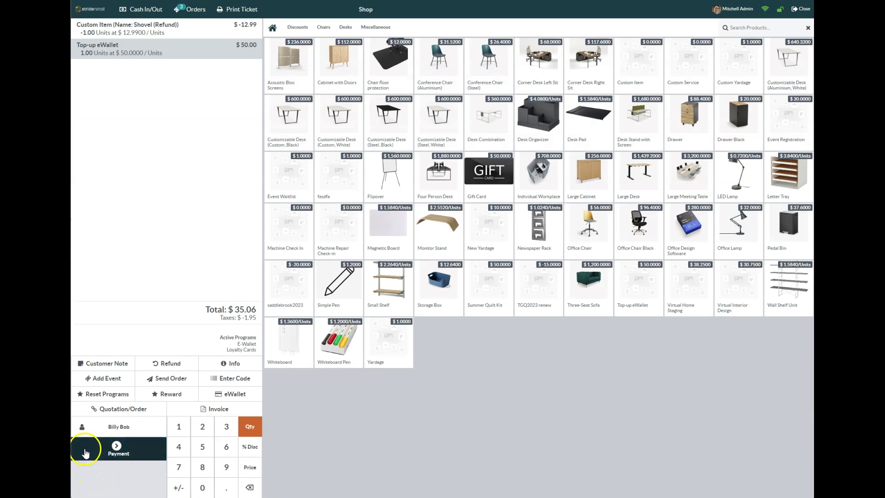
left_click(119, 449)
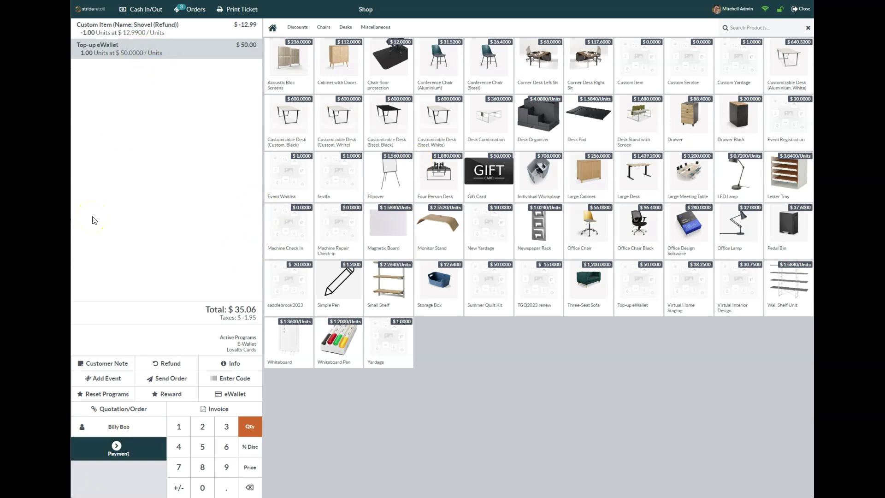
key("BackSpace")
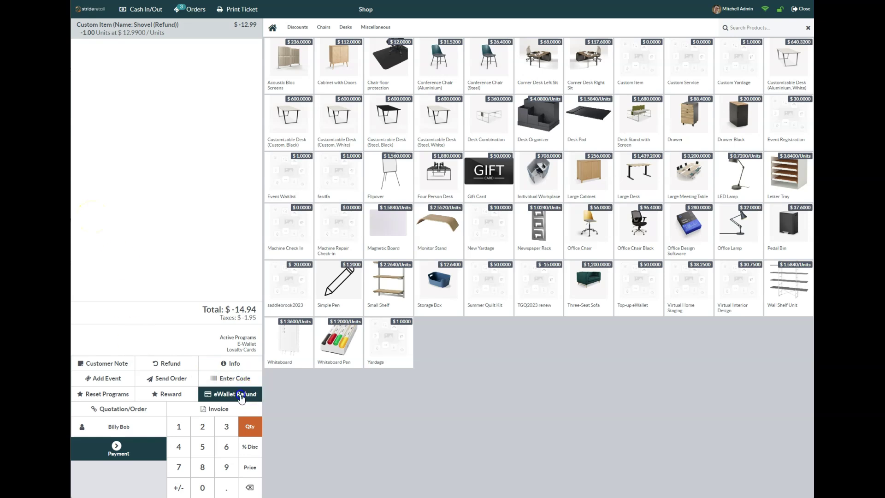
left_click(241, 395)
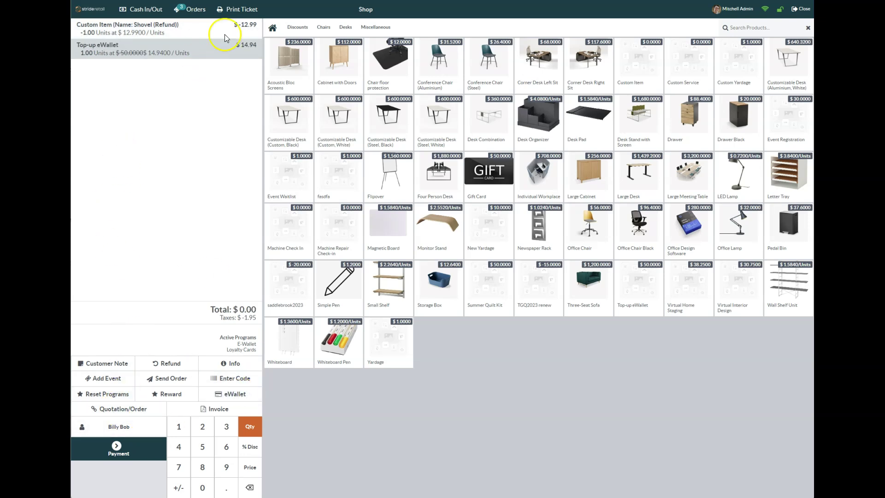
- Pay and validate the $0.00 shovel refund order, skip printing, and start a new order
left_click(113, 446)
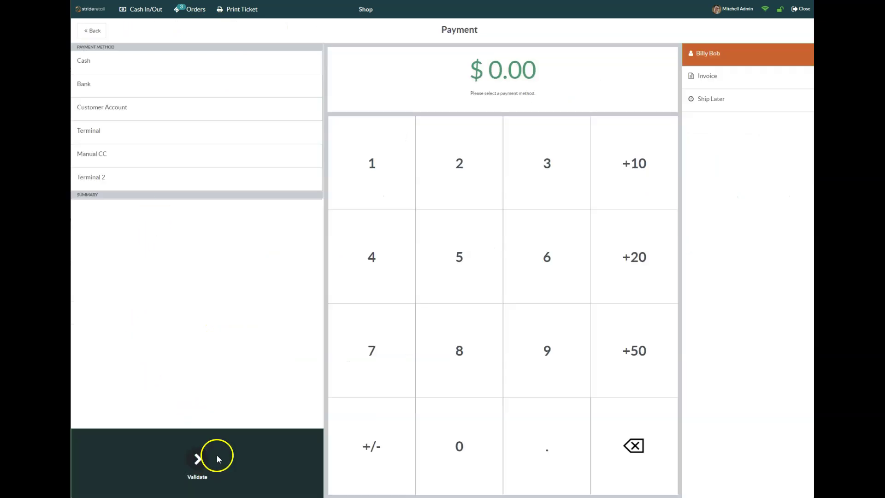
left_click(199, 459)
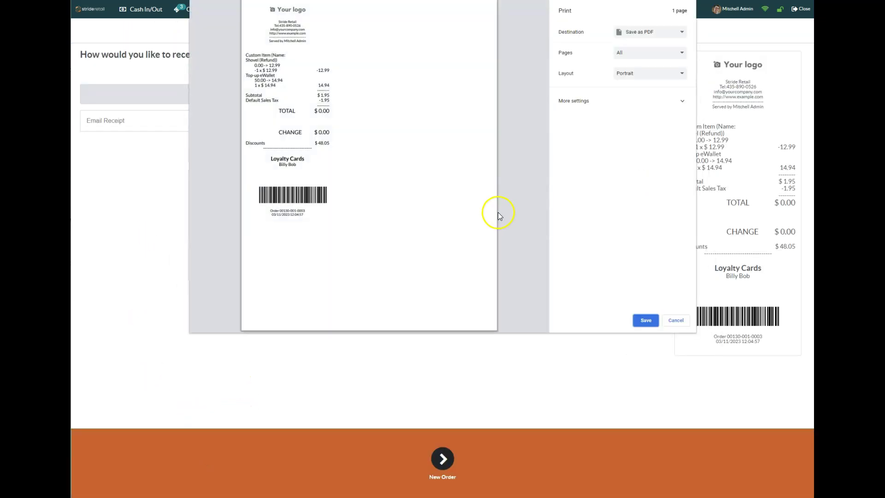
left_click(676, 320)
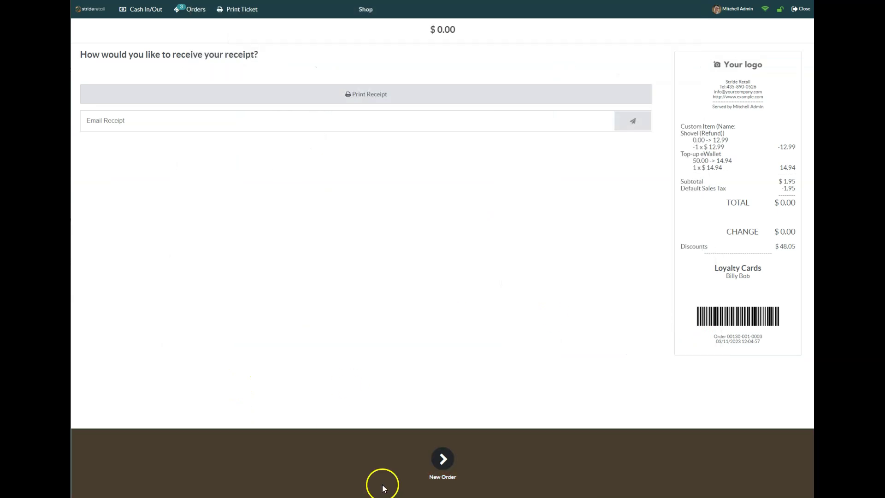
left_click(440, 470)
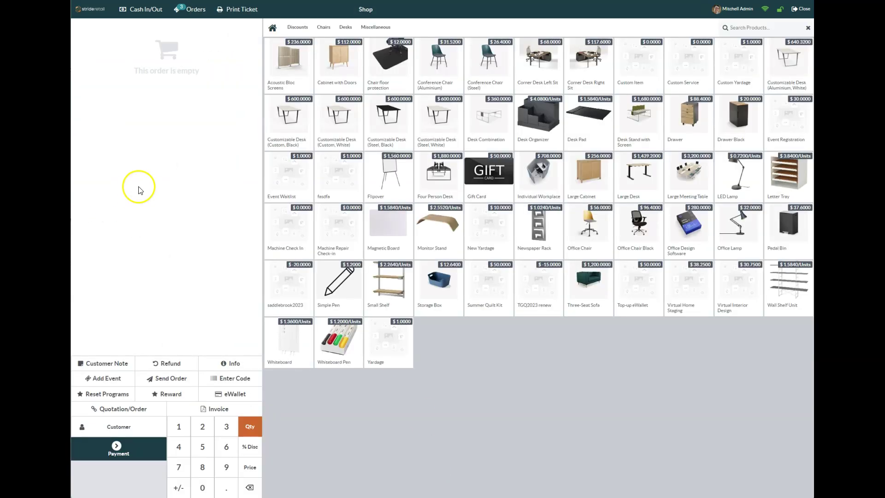
- Assign the refunded customer, now holding a $14.94 eWallet balance, to the new order
left_click(127, 427)
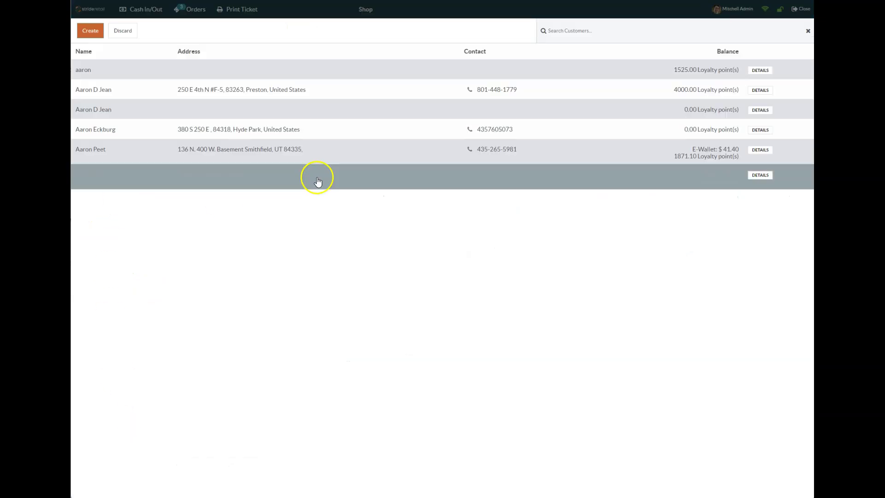
left_click(89, 175)
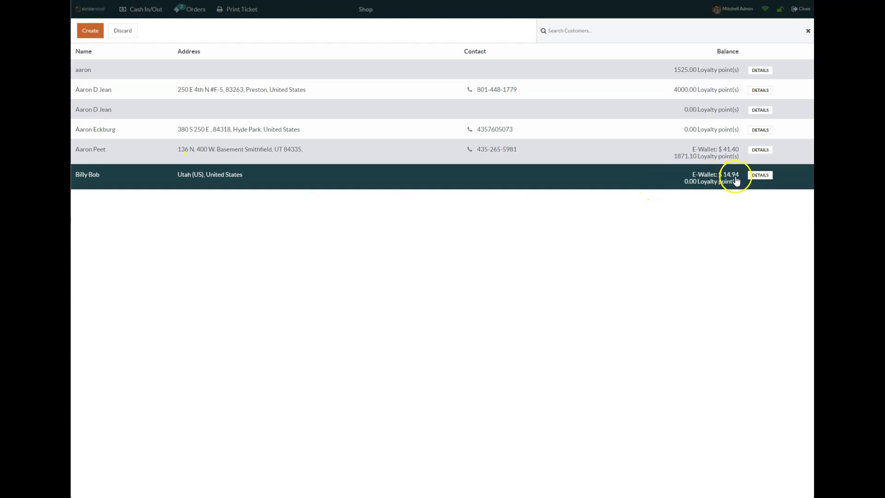
left_click(712, 183)
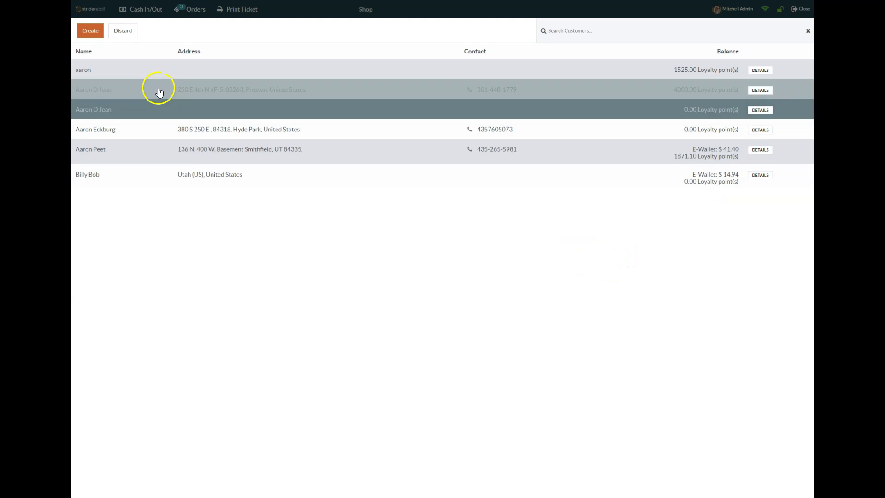
left_click(198, 182)
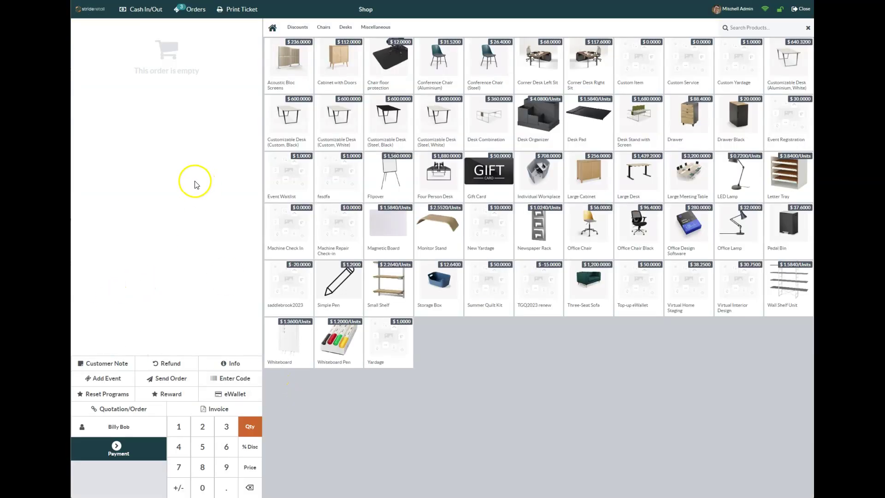
- Sell a $12.64 Storage Box paid from the customer's eWallet, validate it, and start a new order
left_click(454, 290)
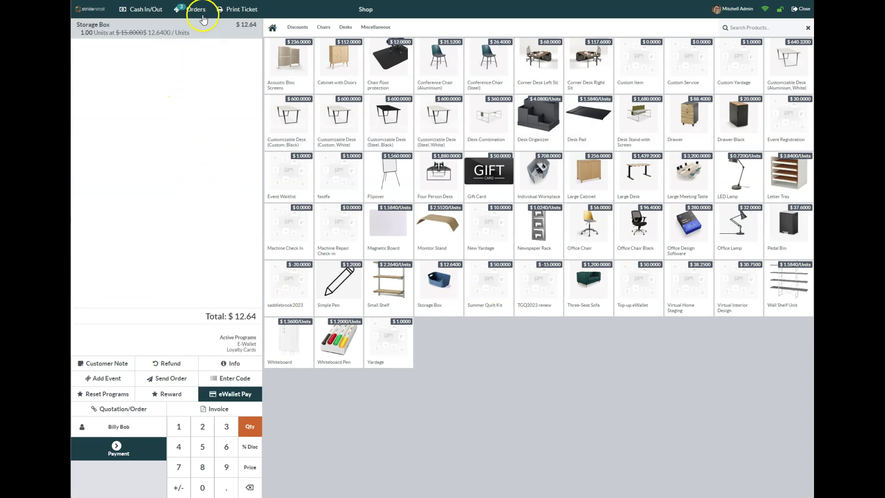
left_click(242, 398)
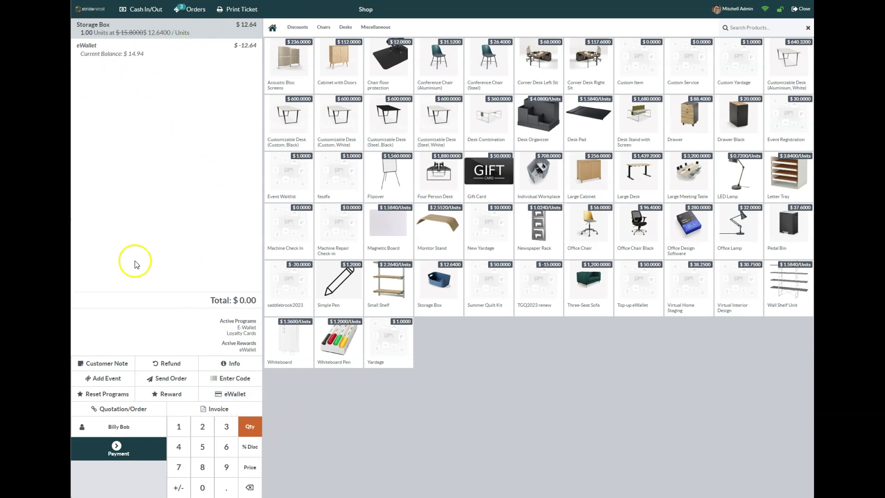
left_click(121, 449)
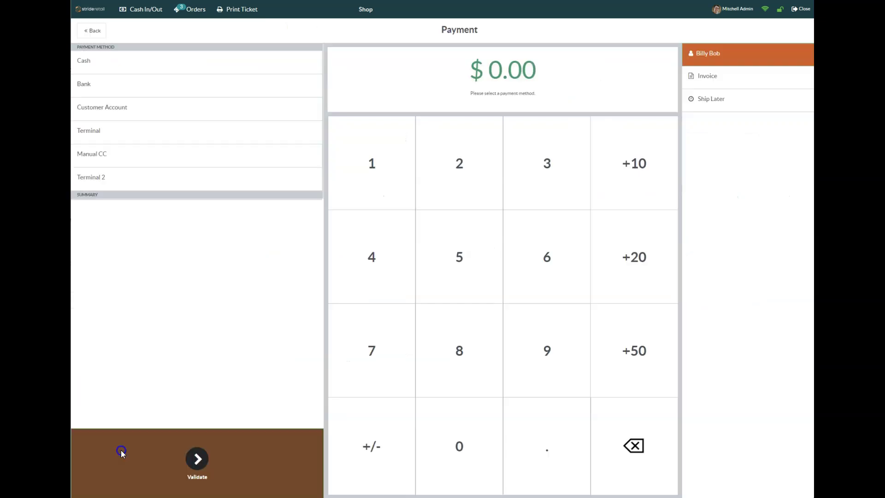
left_click(198, 465)
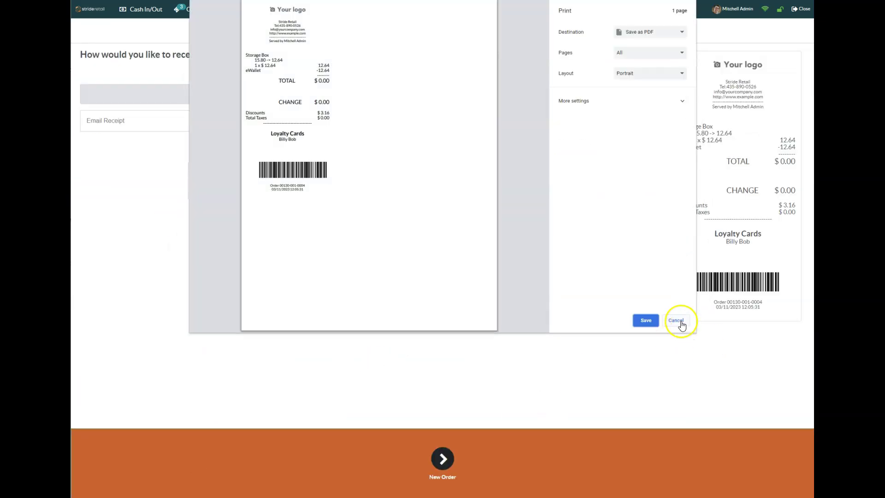
left_click(682, 320)
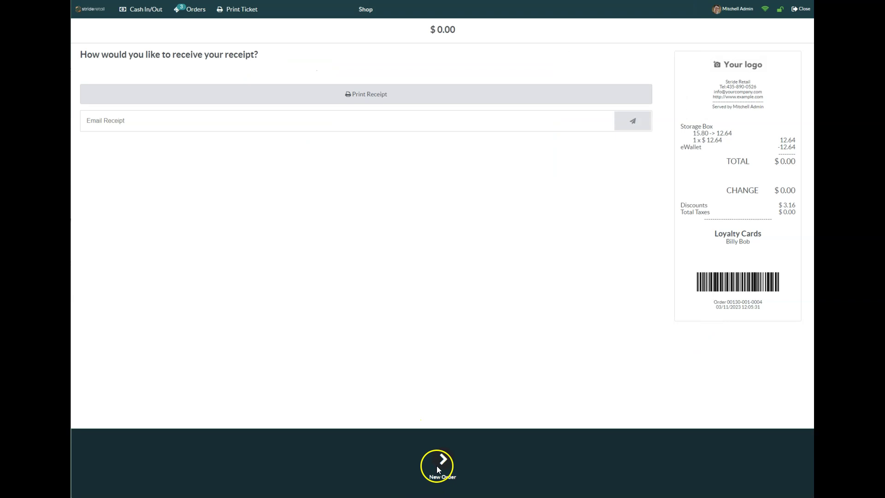
left_click(439, 467)
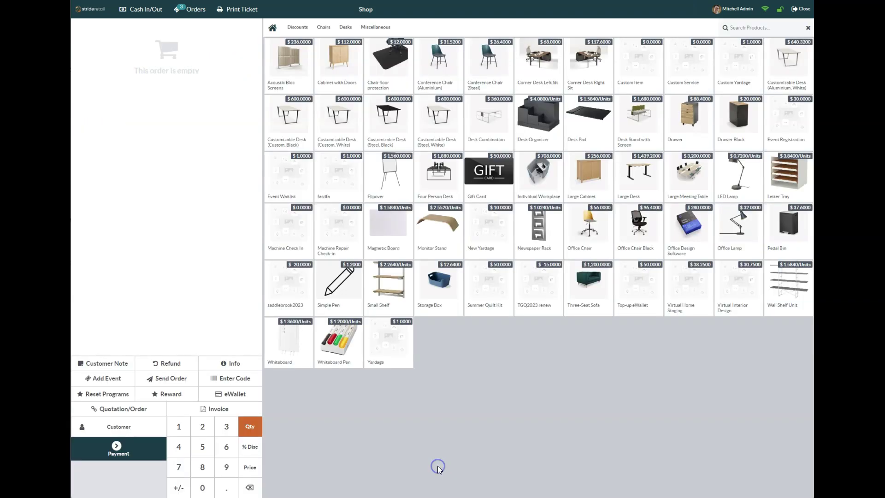
- Open the customer list to confirm the customer's eWallet balance is $2.30
left_click(117, 428)
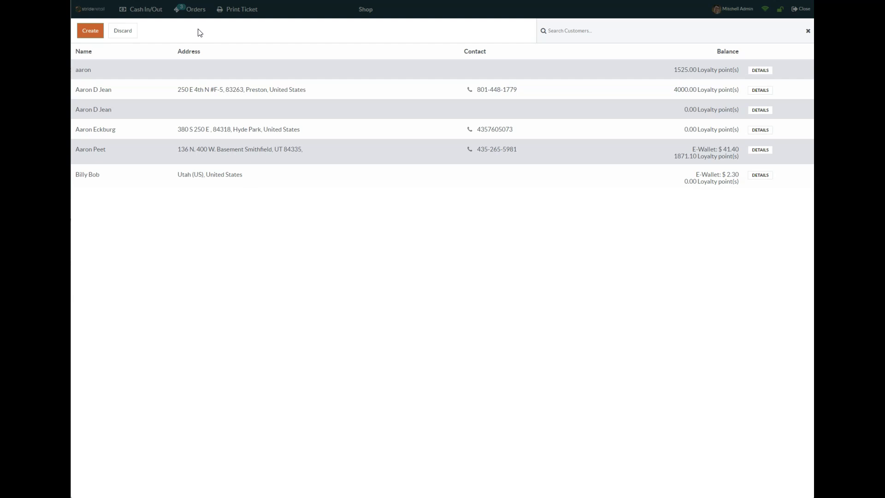
left_click(181, 52)
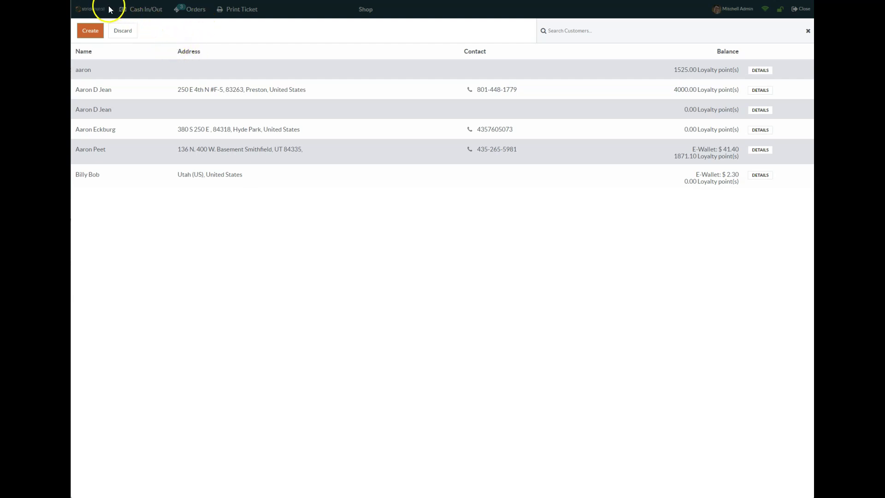